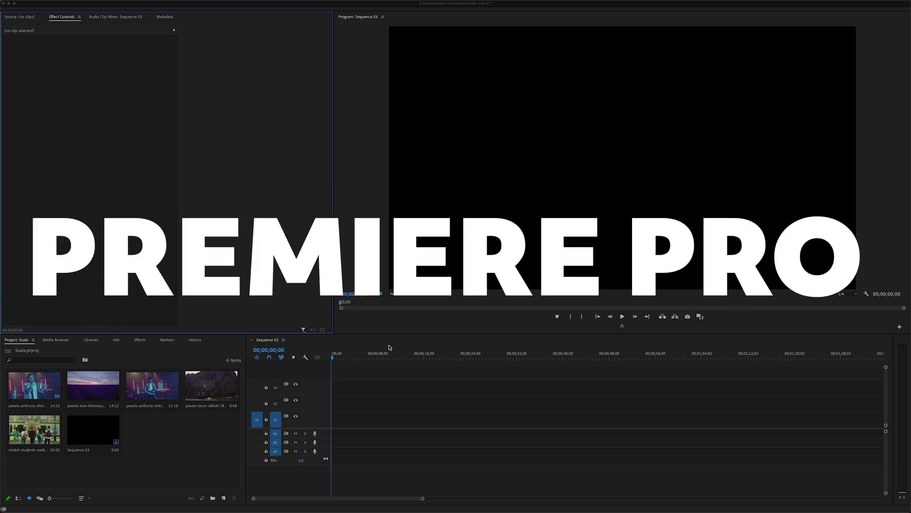
- Inspect the project clips in list view, selecting the 2048 x 1080 clip, then return to thumbnails
{"action": "left_click", "coordinate": [148, 449]}
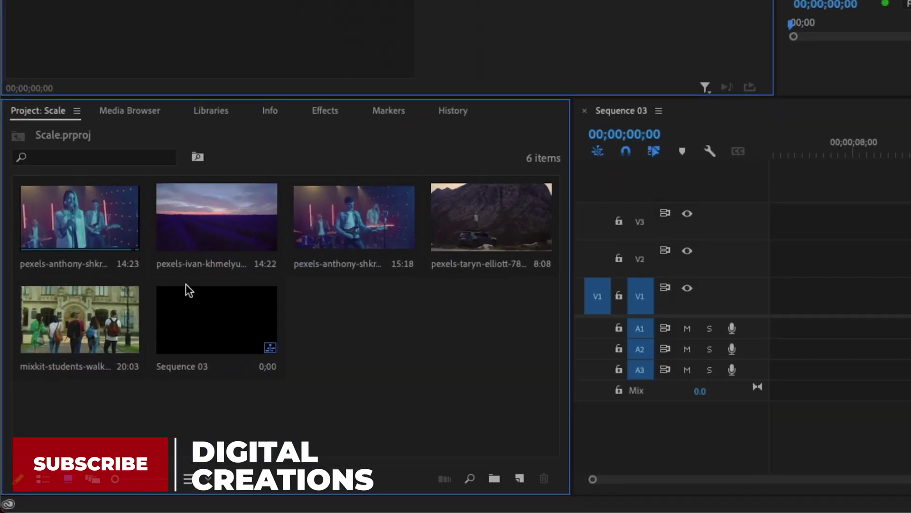
{"action": "left_click", "coordinate": [136, 238]}
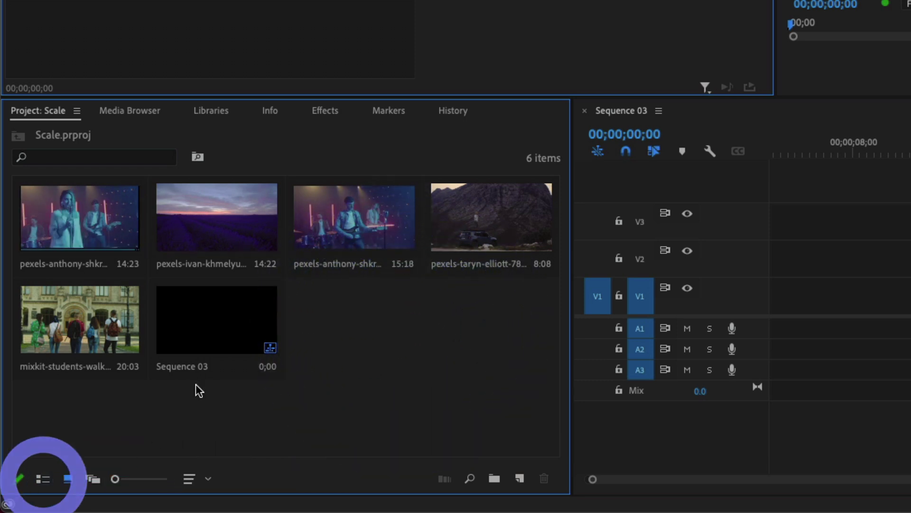
{"action": "left_click", "coordinate": [42, 478]}
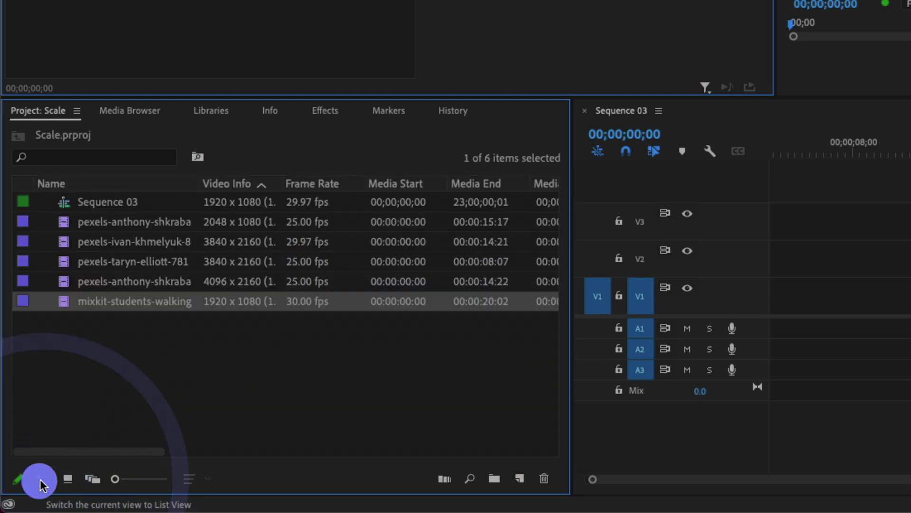
{"action": "left_click", "coordinate": [141, 221]}
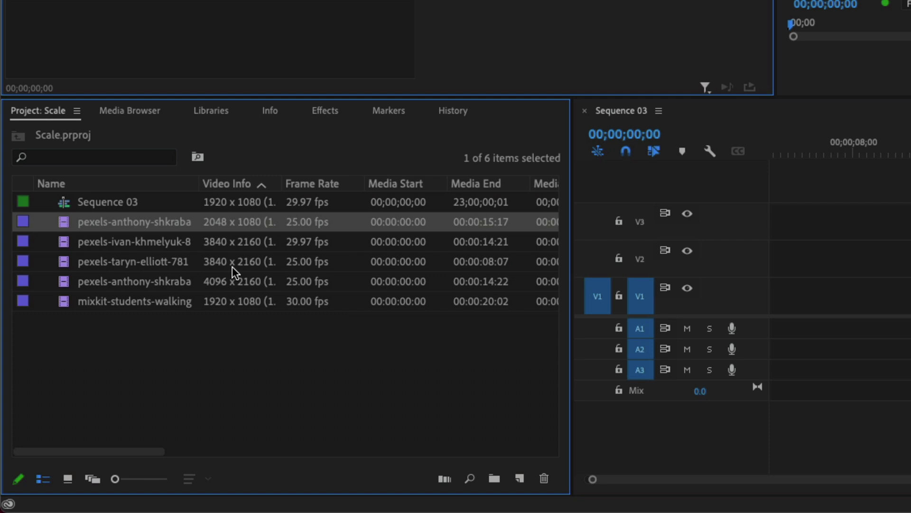
{"action": "left_click", "coordinate": [67, 478]}
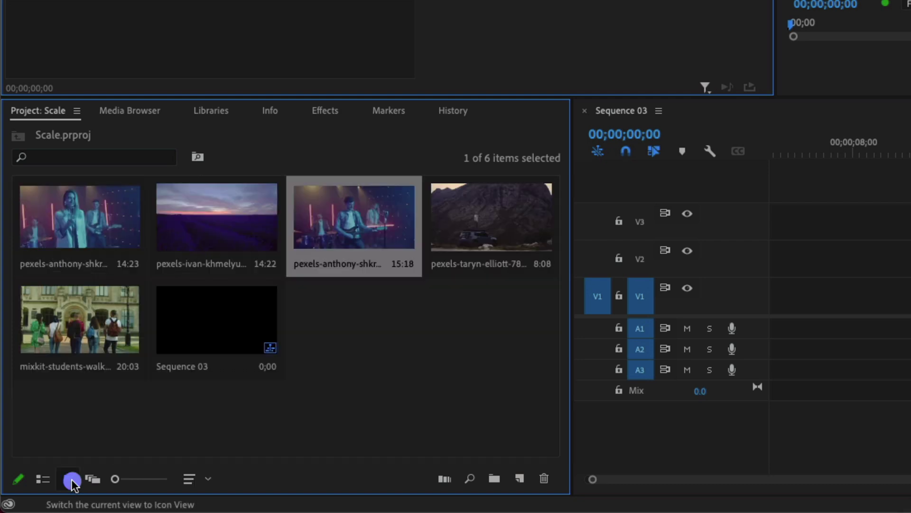
- Review Sequence 03's sequence settings and close them unchanged
{"action": "left_click", "coordinate": [553, 394]}
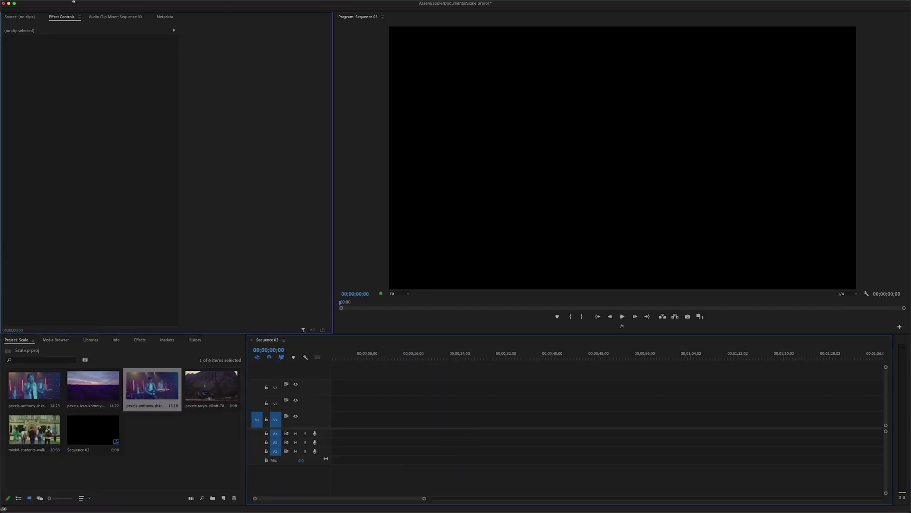
{"action": "left_click", "coordinate": [118, 4]}
{"action": "left_click", "coordinate": [116, 13]}
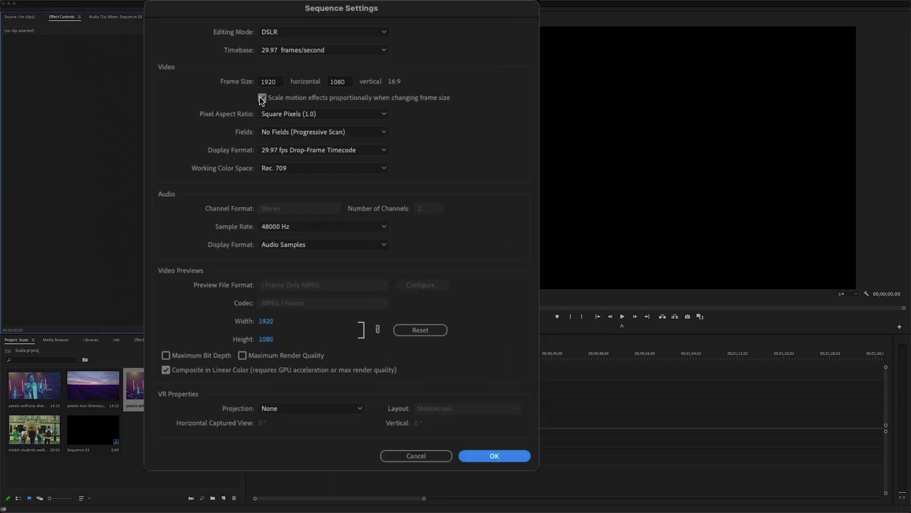
{"action": "left_click", "coordinate": [494, 458]}
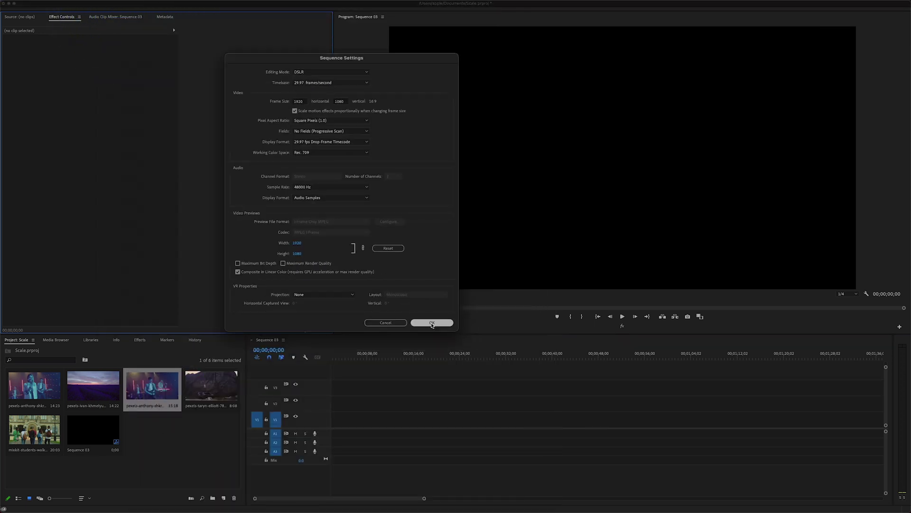
{"action": "left_click", "coordinate": [185, 436]}
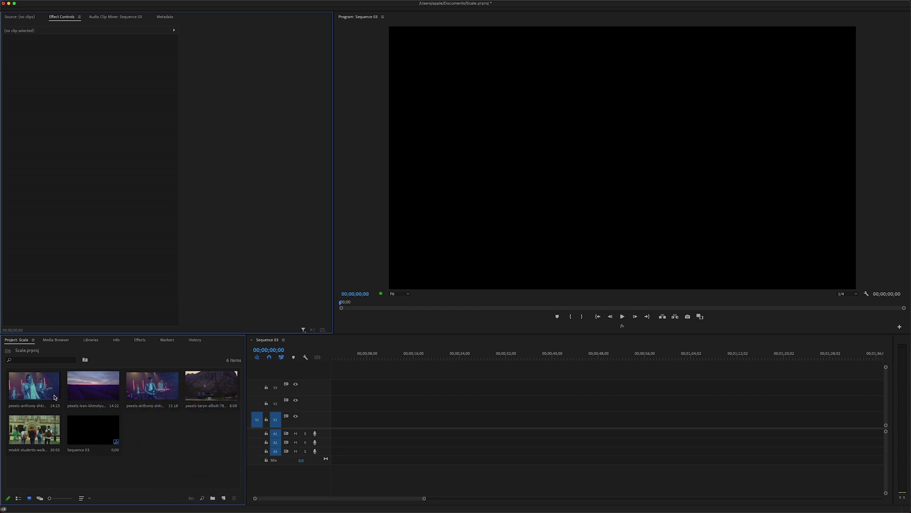
- Place the first singer clip at the start of V1, keeping existing sequence settings, and select it
{"action": "left_click_drag", "start_coordinate": [56, 395], "coordinate": [331, 413]}
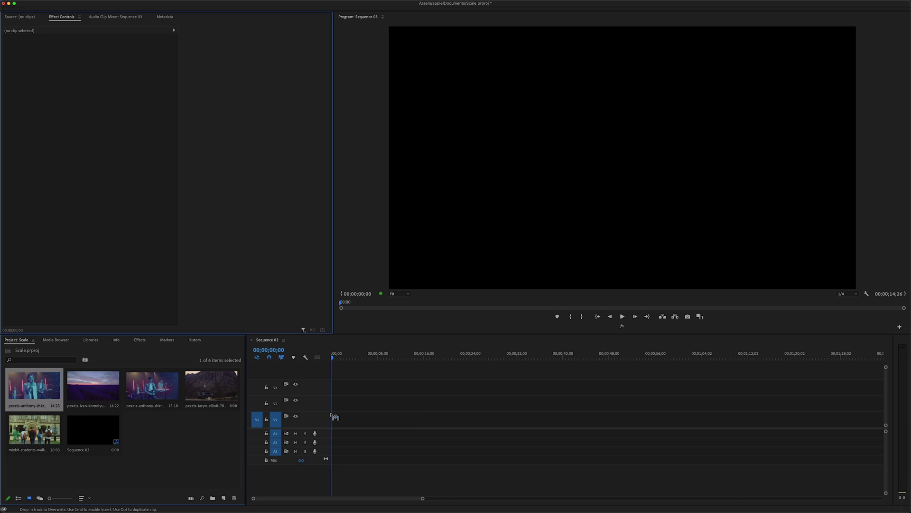
{"action": "left_click", "coordinate": [506, 274]}
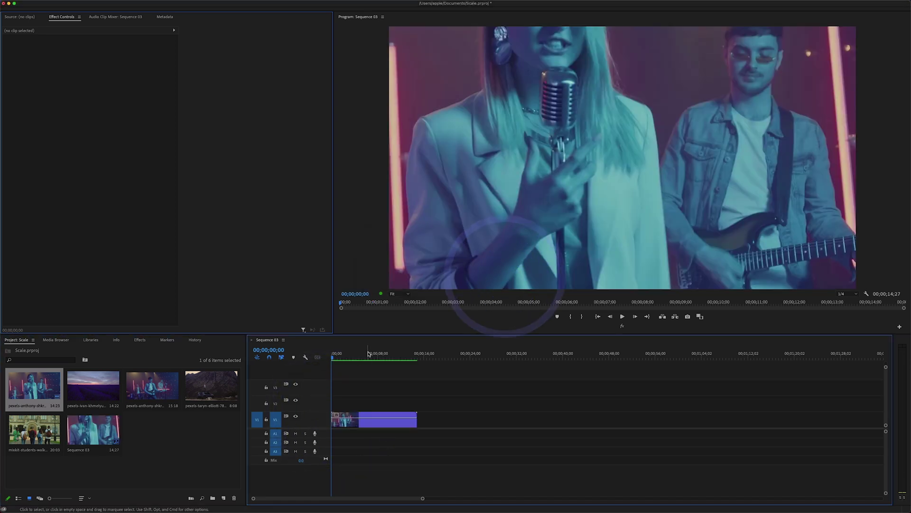
{"action": "left_click", "coordinate": [361, 357]}
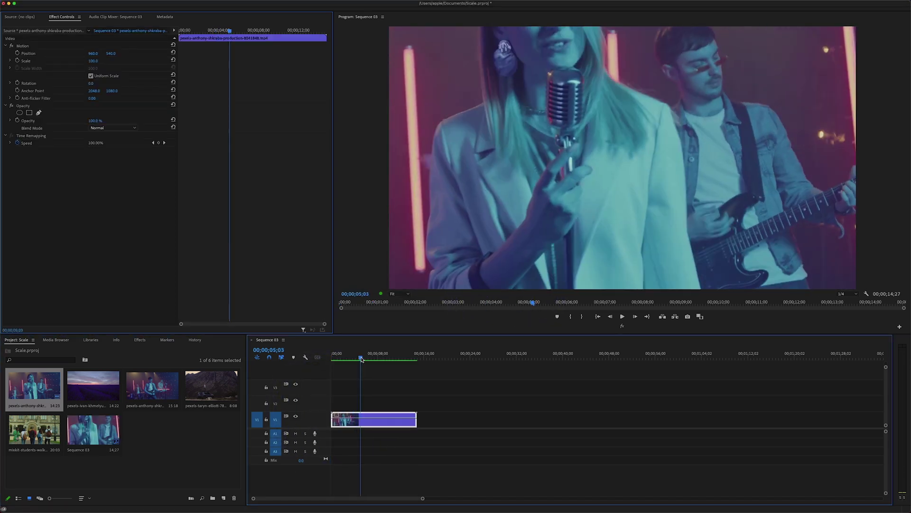
{"action": "left_click", "coordinate": [365, 421]}
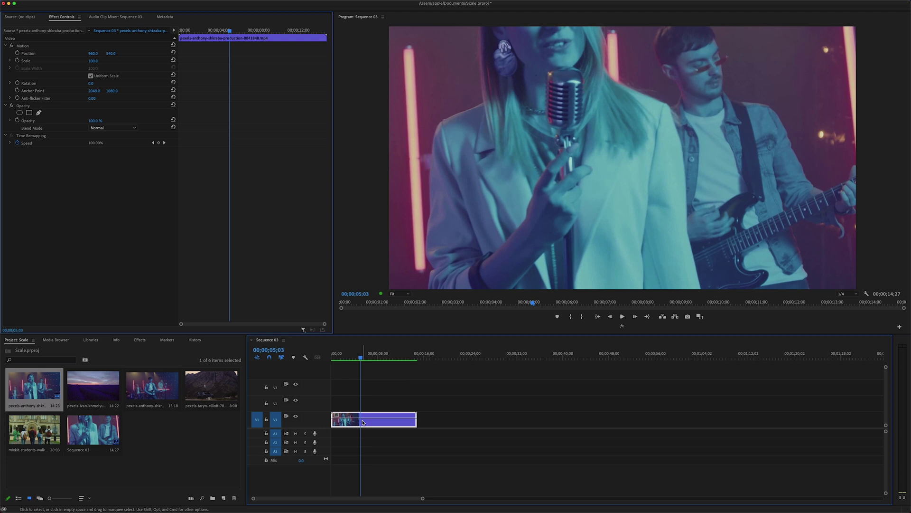
- Apply Set to Frame Size to the singer clip, then raise Scale to 98.9 and Position Y to 698
{"action": "right_click", "coordinate": [363, 422]}
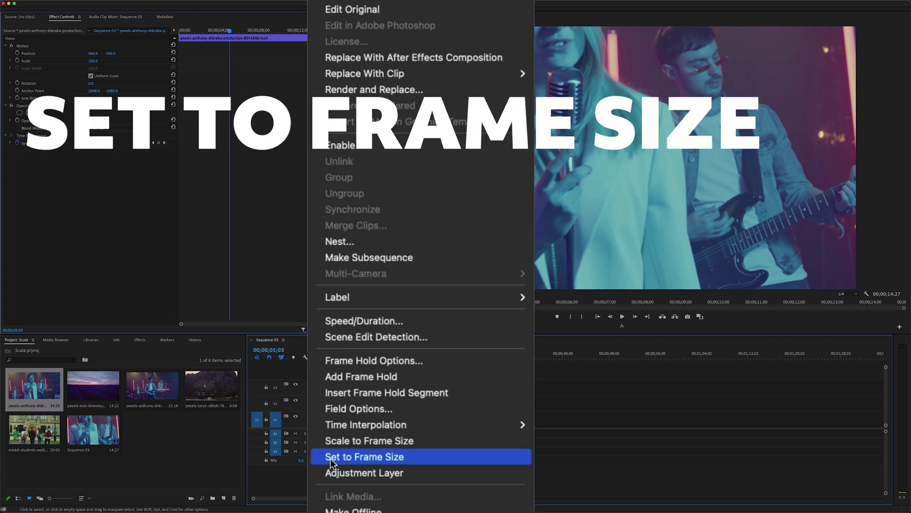
{"action": "left_click", "coordinate": [335, 457]}
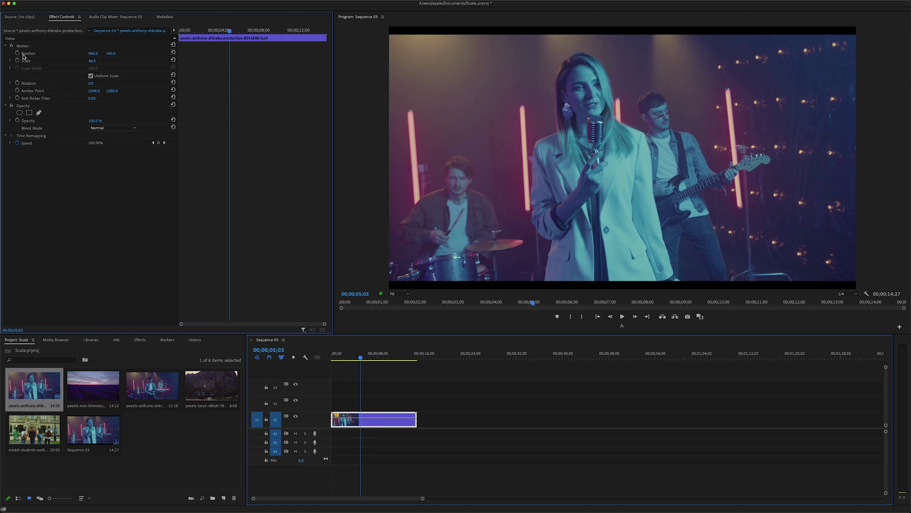
{"action": "left_click", "coordinate": [10, 61]}
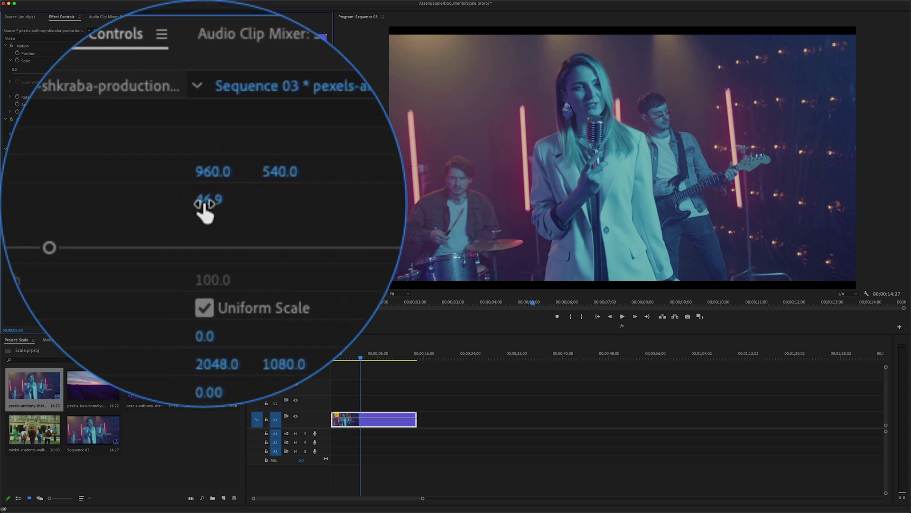
{"action": "left_click_drag", "start_coordinate": [203, 201], "coordinate": [317, 201]}
{"action": "left_click_drag", "start_coordinate": [95, 61], "coordinate": [237, 54]}
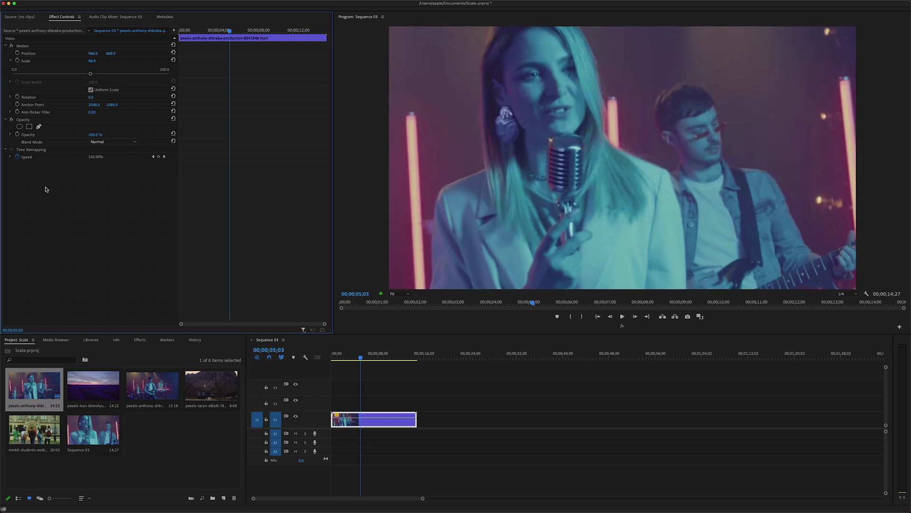
{"action": "left_click", "coordinate": [178, 445]}
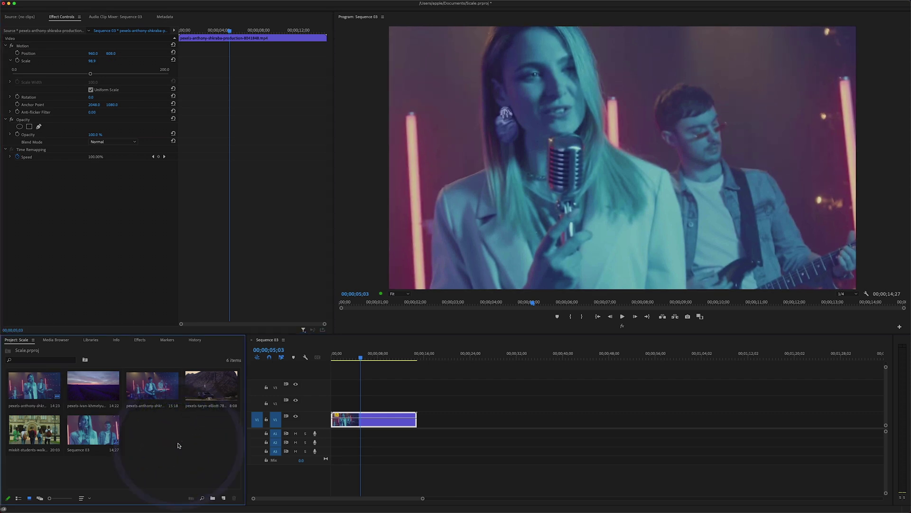
{"action": "left_click", "coordinate": [175, 434]}
- Drop the 15:18 band clip on V1 after a gap and apply Scale to Frame Size
{"action": "left_click_drag", "start_coordinate": [173, 395], "coordinate": [444, 418]}
{"action": "left_click", "coordinate": [469, 355]}
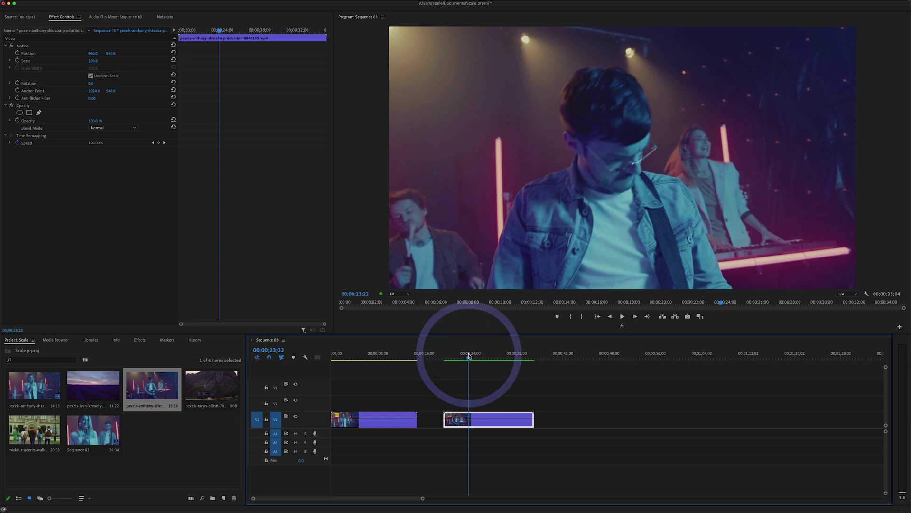
{"action": "right_click", "coordinate": [477, 422]}
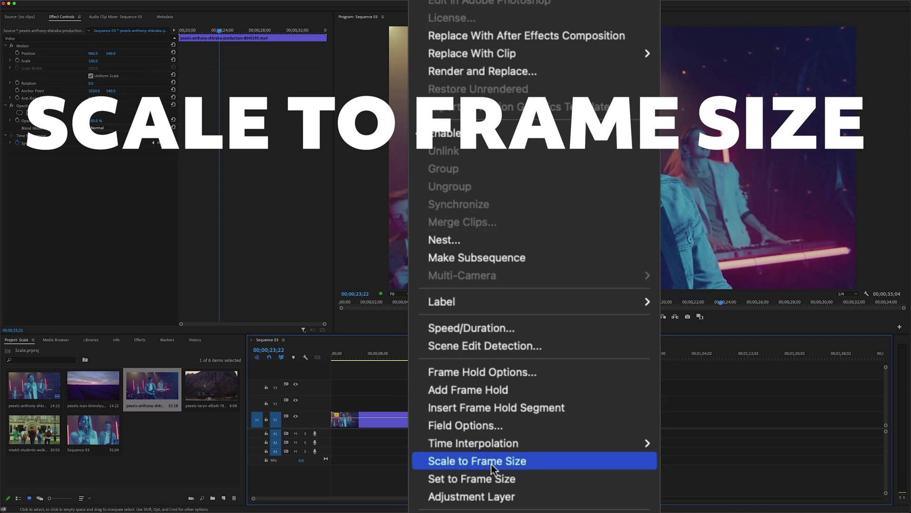
{"action": "left_click", "coordinate": [491, 463]}
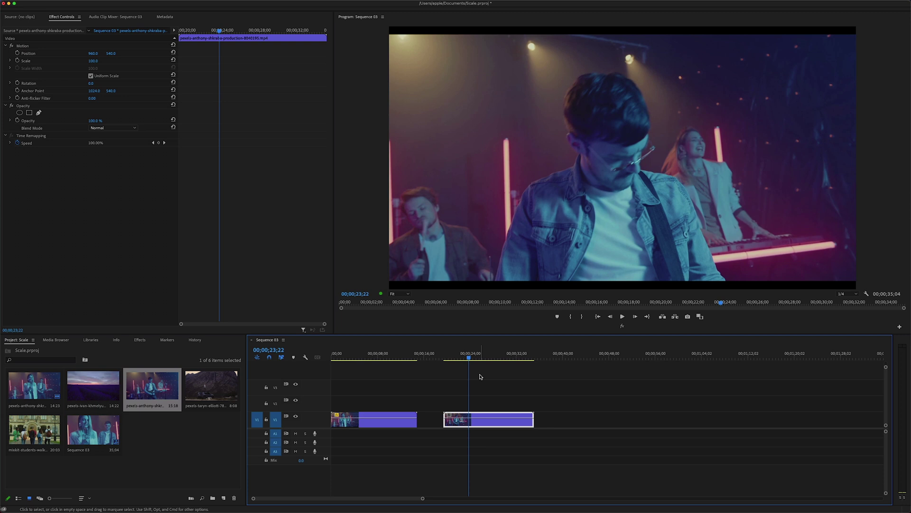
- Set the second band clip's Scale to 112, then enlarge it to 244
{"action": "left_click_drag", "start_coordinate": [460, 360], "coordinate": [461, 360]}
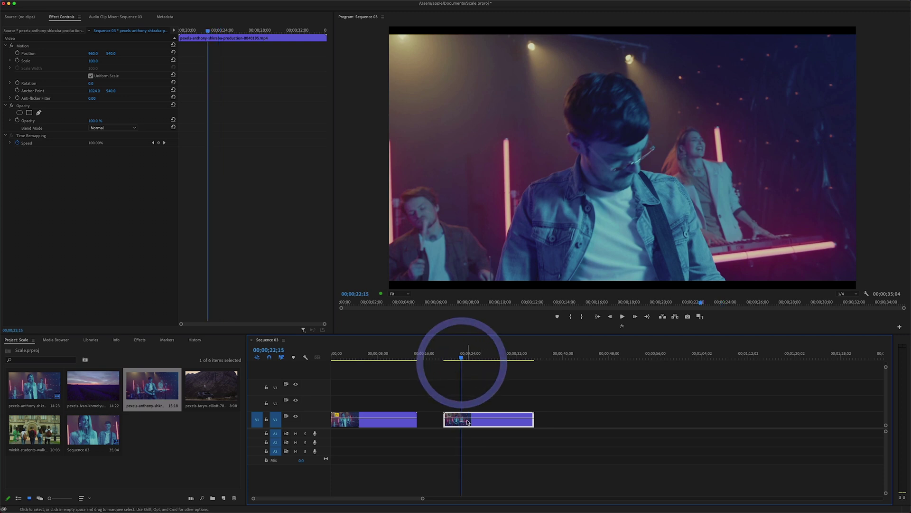
{"action": "left_click", "coordinate": [468, 422]}
{"action": "left_click", "coordinate": [93, 61]}
{"action": "type", "text": "112"}
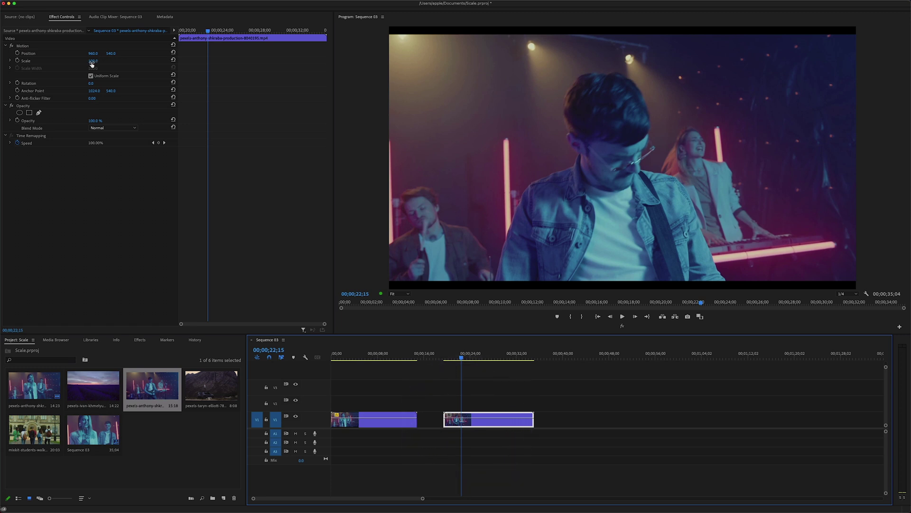
{"action": "key", "text": "Return"}
{"action": "mouse_move", "coordinate": [94, 60]}
{"action": "left_mouse_down"}
{"action": "mouse_move", "coordinate": [113, 61]}
{"action": "mouse_move", "coordinate": [67, 53]}
{"action": "mouse_move", "coordinate": [97, 54]}
{"action": "left_mouse_up"}
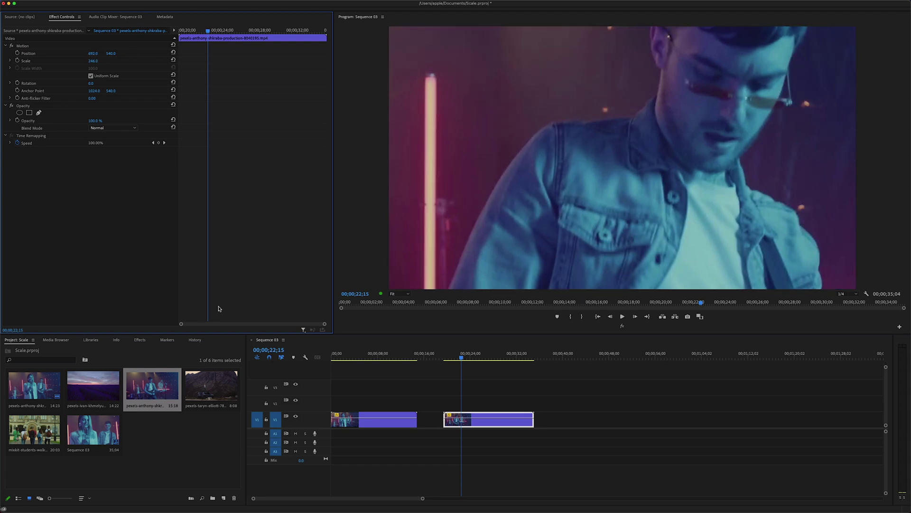
- Drag the purple-sky mountain clip from the Project panel into Sequence 03
{"action": "left_click", "coordinate": [194, 447]}
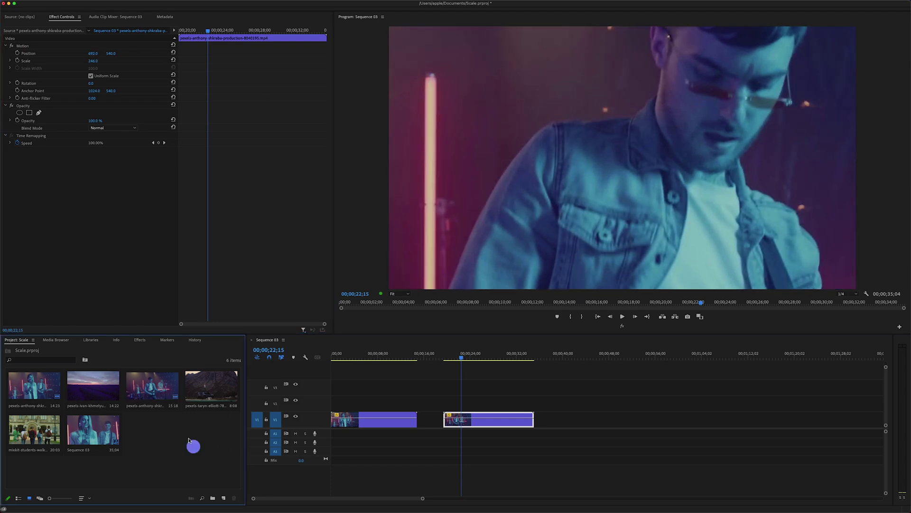
{"action": "left_click", "coordinate": [113, 380]}
{"action": "left_click_drag", "start_coordinate": [217, 380], "coordinate": [578, 419]}
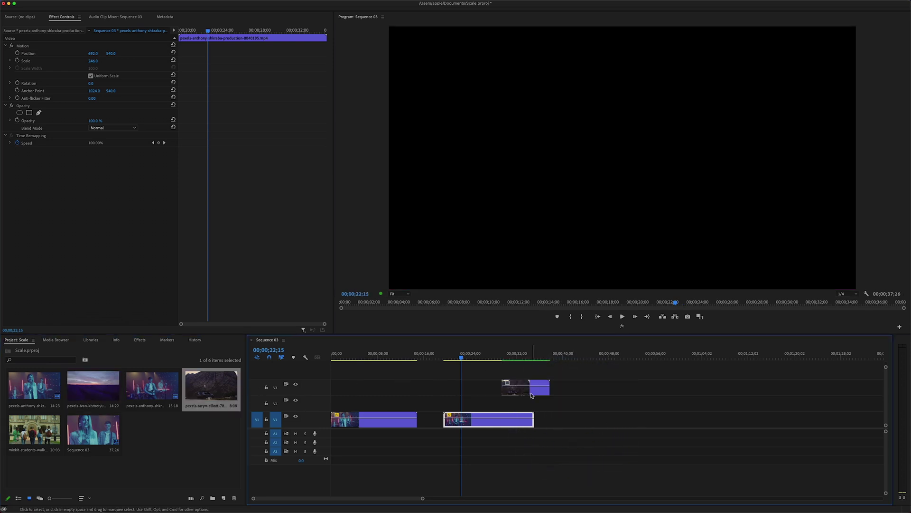
- Move the mountain clip down to V1 after the band clip and select it
{"action": "left_click_drag", "start_coordinate": [525, 387], "coordinate": [588, 413]}
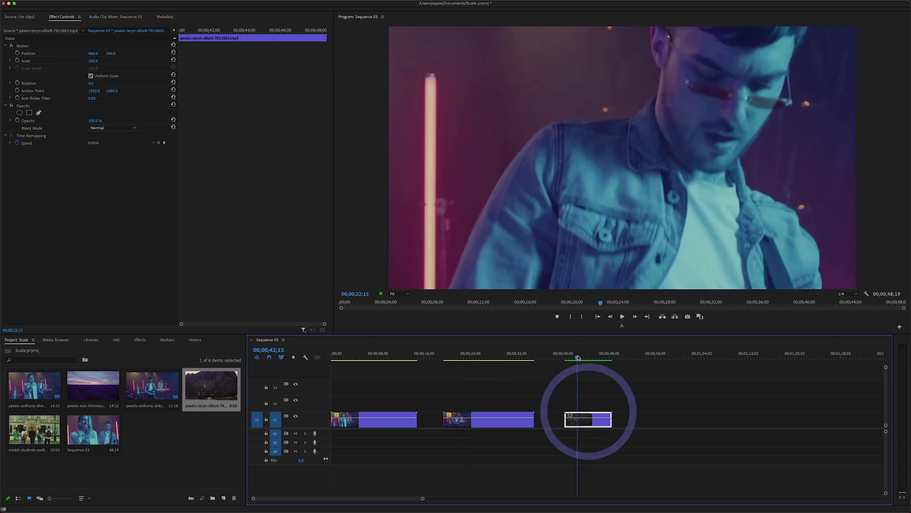
{"action": "left_click", "coordinate": [578, 355]}
{"action": "left_click", "coordinate": [587, 423]}
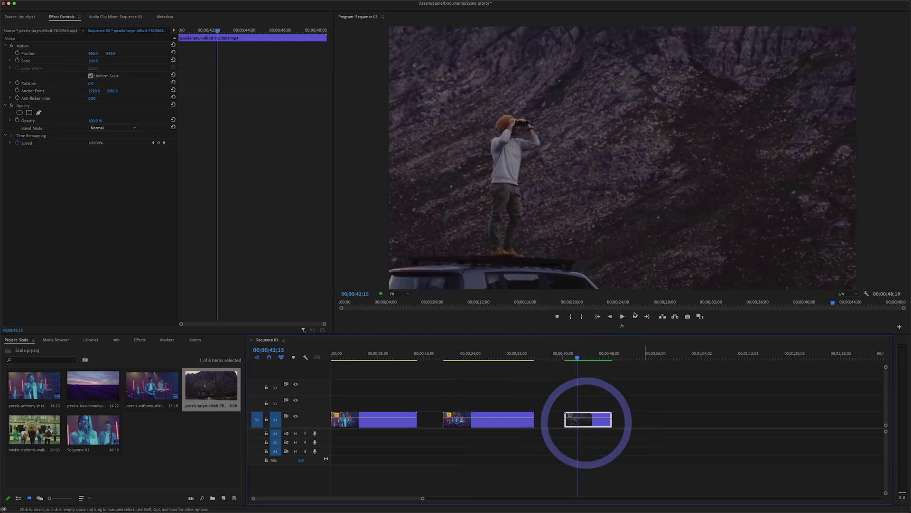
- Scale the mountain clip from 71 down to 50.2 so it fills the frame
{"action": "left_click", "coordinate": [22, 46]}
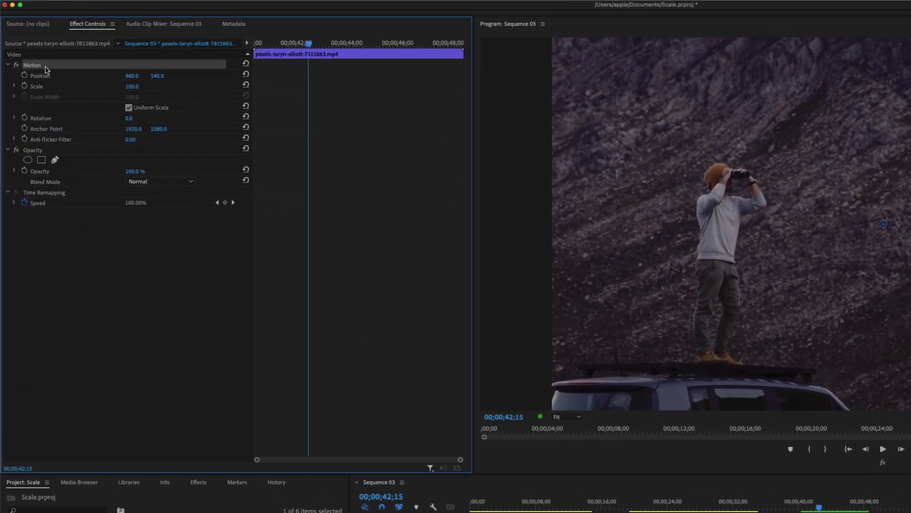
{"action": "left_click", "coordinate": [37, 87]}
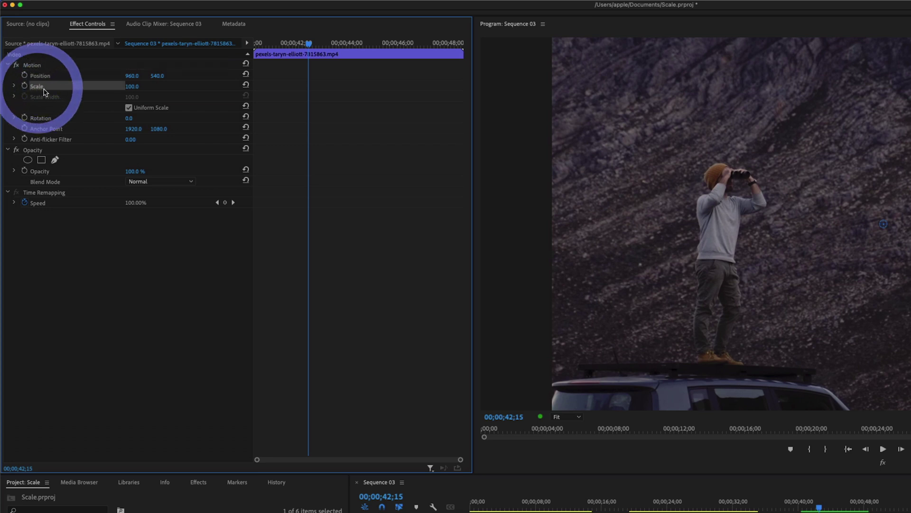
{"action": "left_click", "coordinate": [37, 66]}
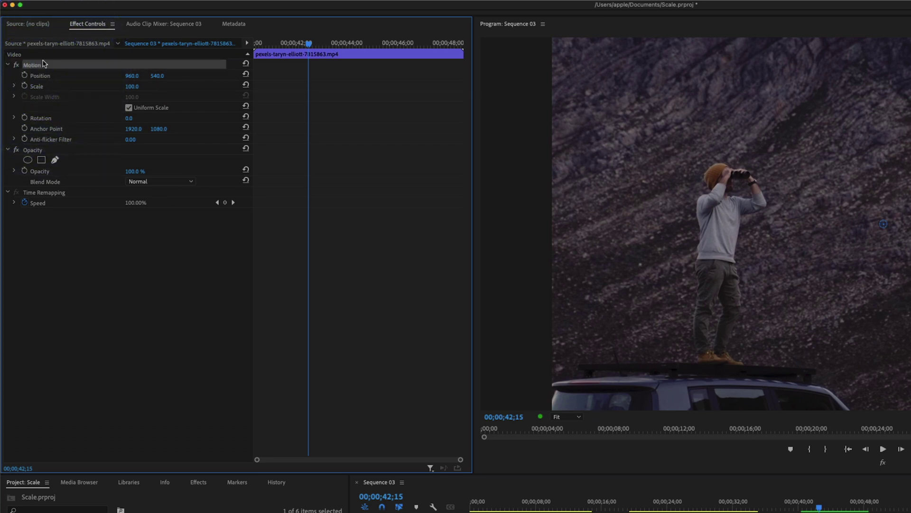
{"action": "left_click", "coordinate": [133, 86]}
{"action": "type", "text": "71"}
{"action": "key", "text": "Return"}
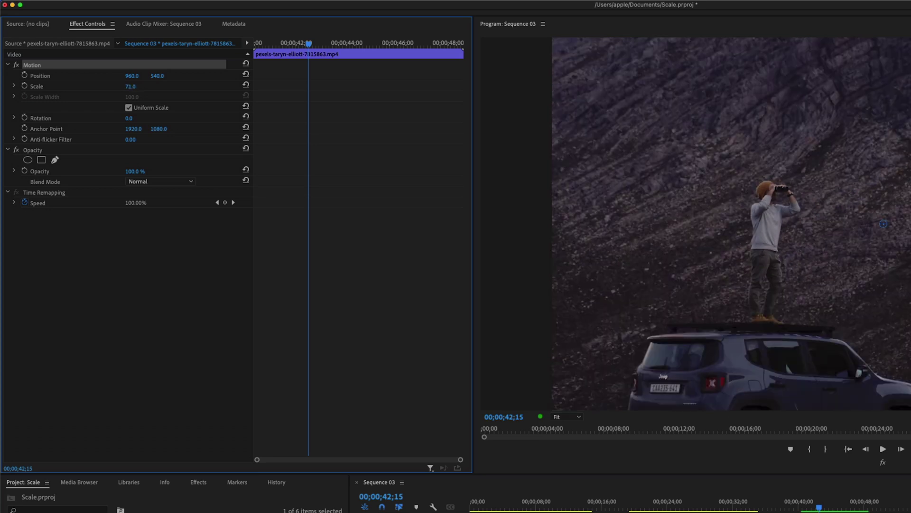
{"action": "left_click_drag", "start_coordinate": [131, 86], "coordinate": [118, 89]}
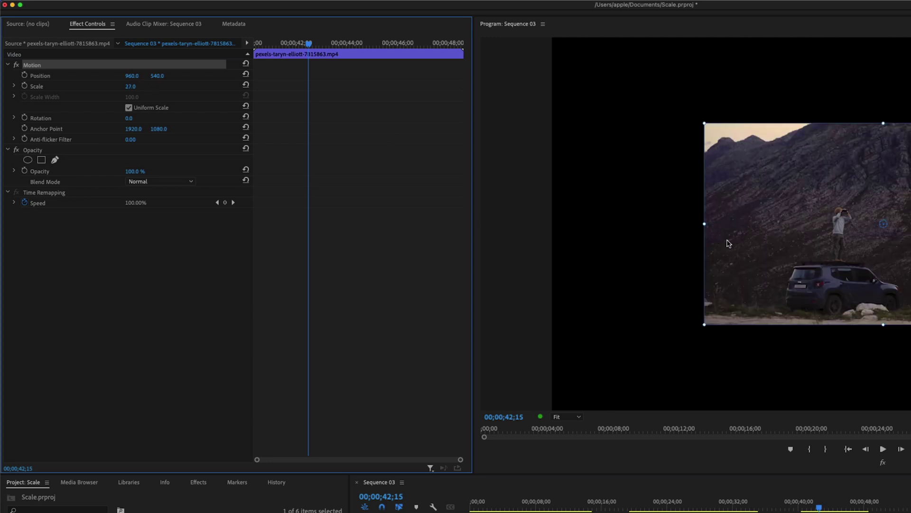
{"action": "left_click_drag", "start_coordinate": [704, 224], "coordinate": [575, 229]}
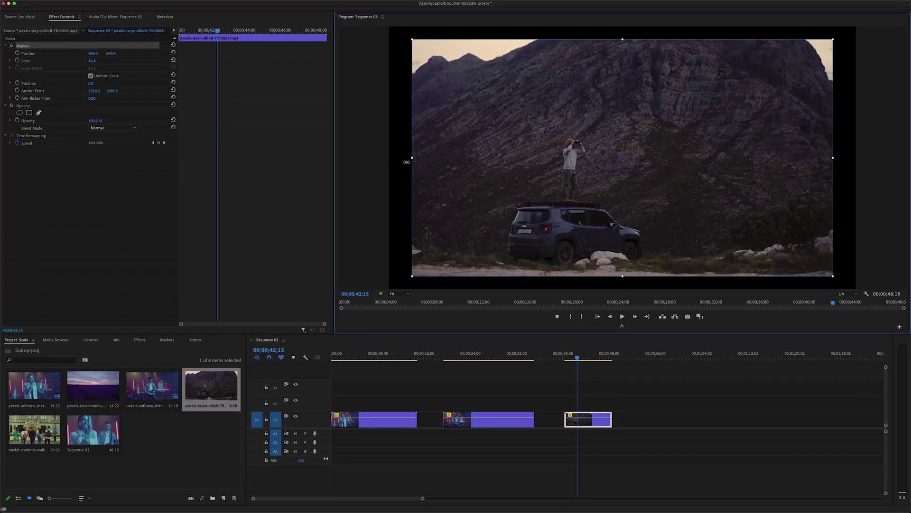
{"action": "left_click_drag", "start_coordinate": [407, 162], "coordinate": [383, 163]}
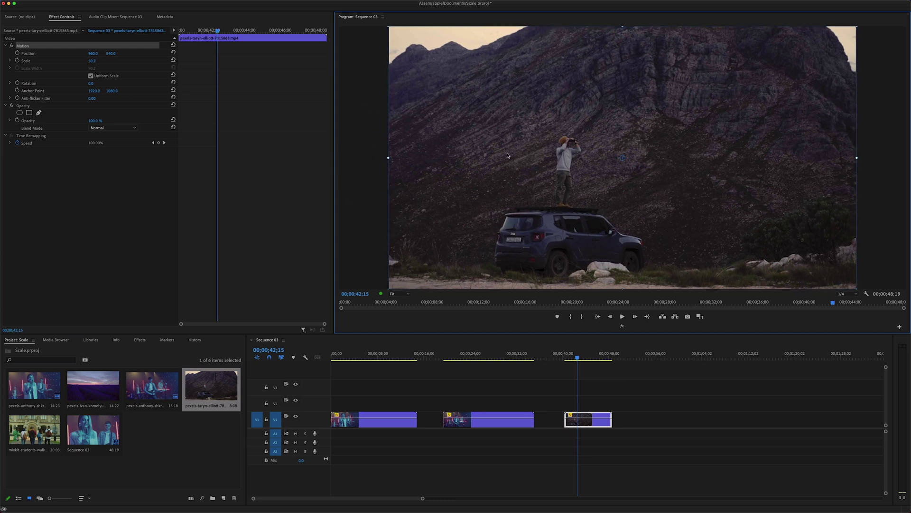
{"action": "left_click", "coordinate": [366, 358]}
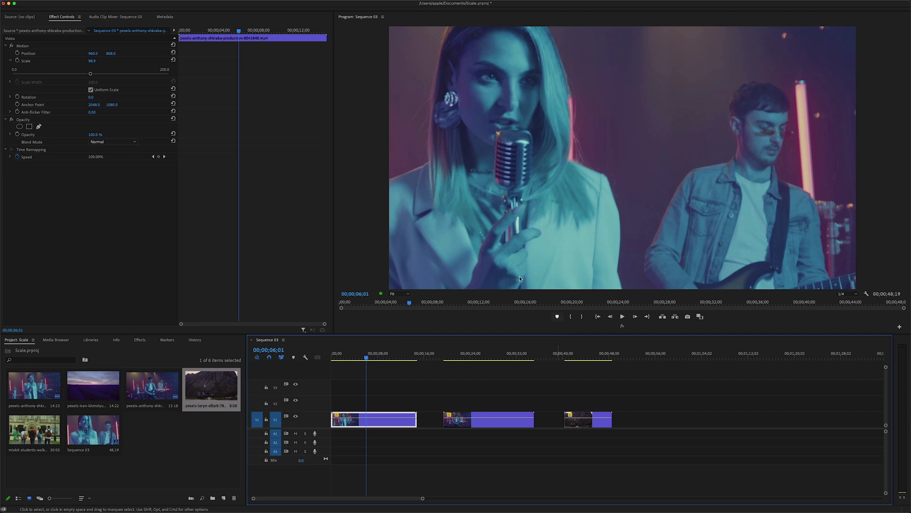
- Open Premiere Pro > Preferences > Media and move the dialog aside
{"action": "mouse_move", "coordinate": [48, 2]}
{"action": "left_click", "coordinate": [42, 6]}
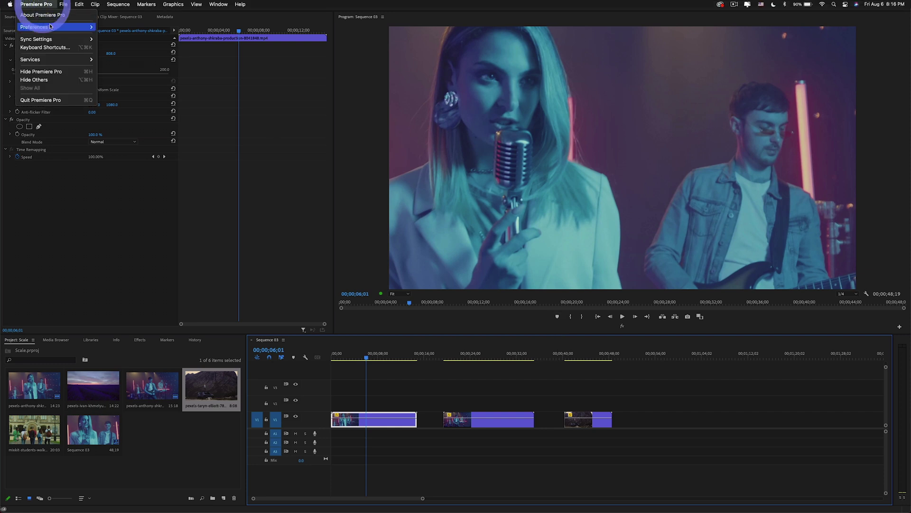
{"action": "mouse_move", "coordinate": [48, 27]}
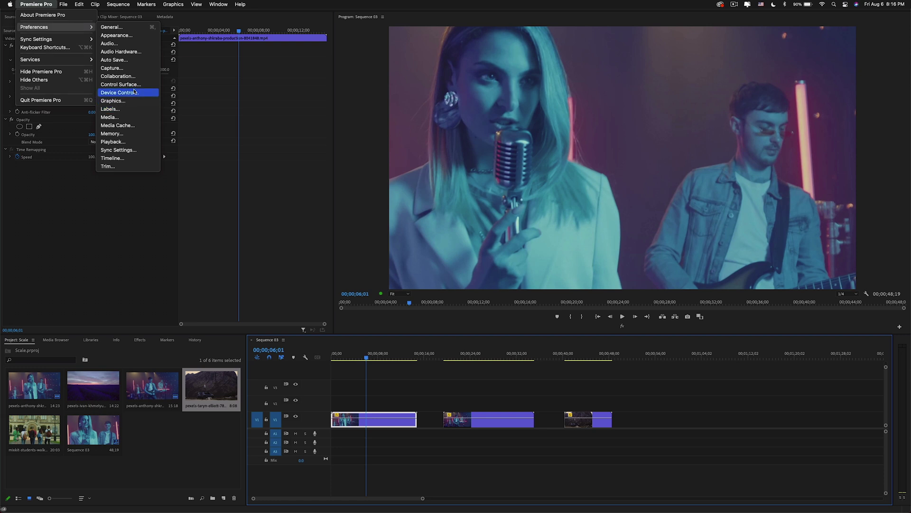
{"action": "left_click", "coordinate": [124, 117]}
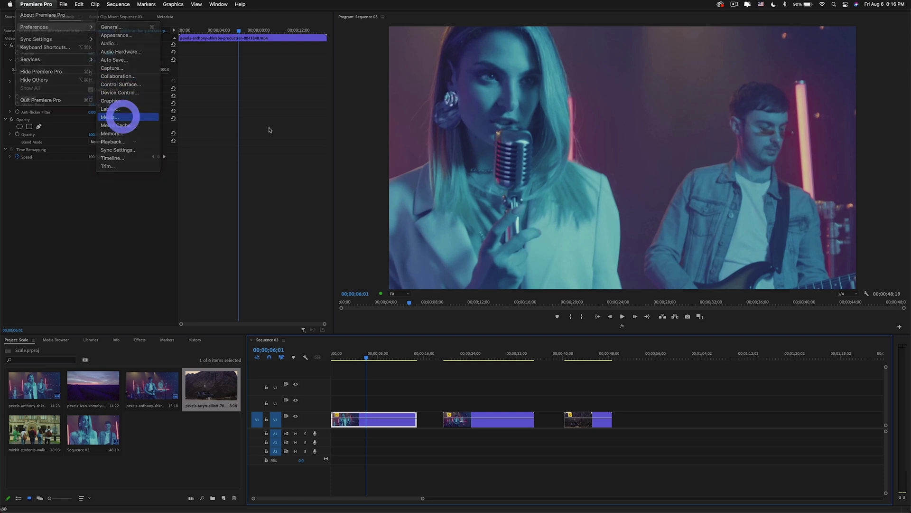
{"action": "left_click_drag", "start_coordinate": [408, 147], "coordinate": [224, 123]}
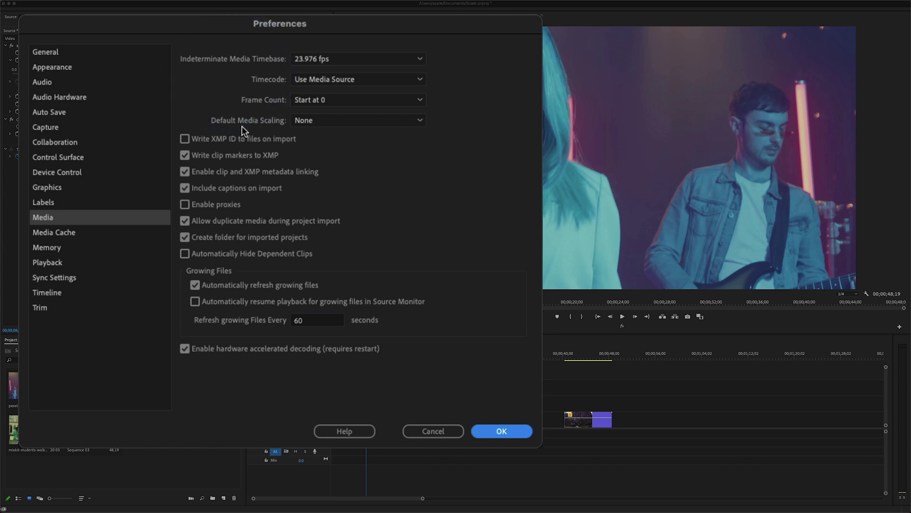
- Choose 'Set to frame size' for Default Media Scaling and confirm with OK
{"action": "left_click", "coordinate": [348, 121]}
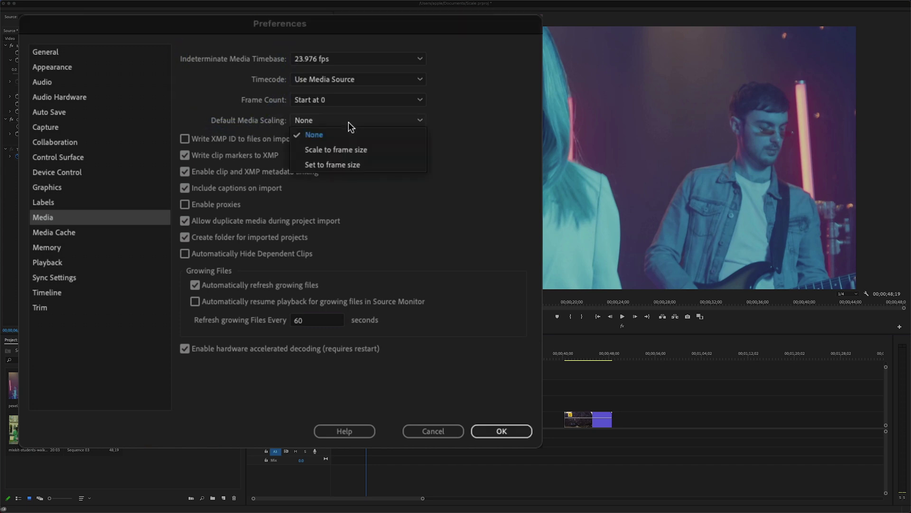
{"action": "left_click", "coordinate": [363, 163]}
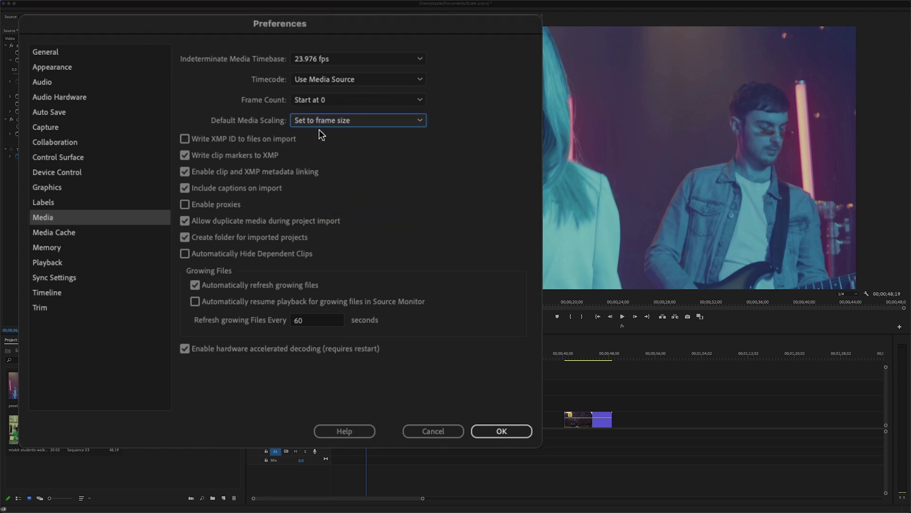
{"action": "left_click", "coordinate": [489, 431]}
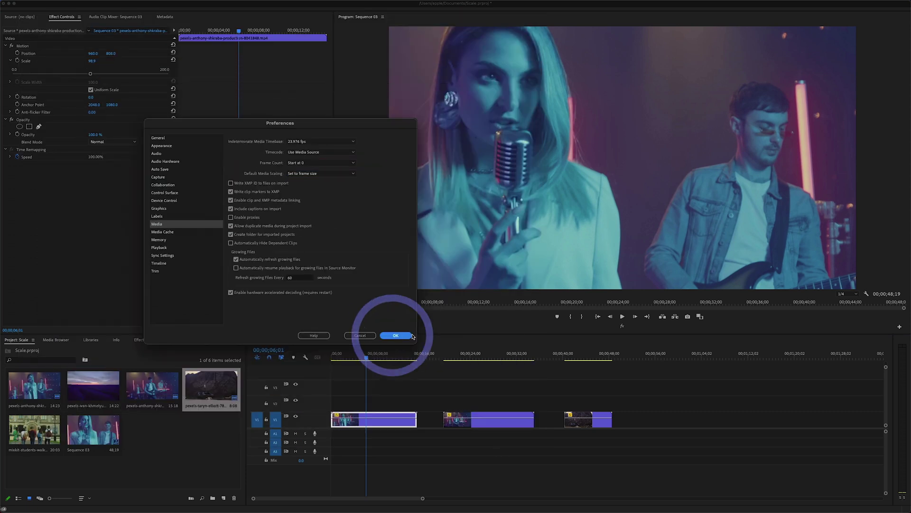
{"action": "left_click", "coordinate": [143, 431]}
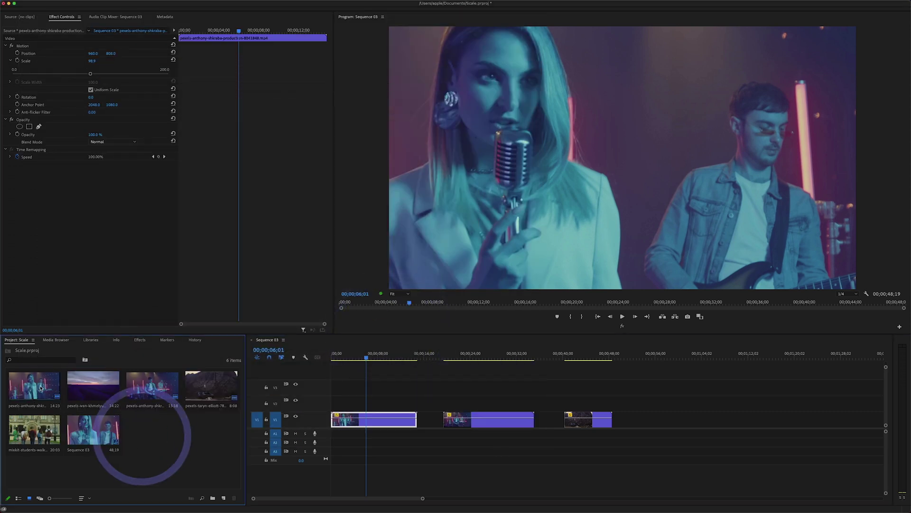
- Add the anthony-shkraba band clip to V1 after the mountain clip, auto-fitted at scale 46.9
{"action": "left_click_drag", "start_coordinate": [725, 399], "coordinate": [659, 411]}
{"action": "left_click", "coordinate": [689, 355]}
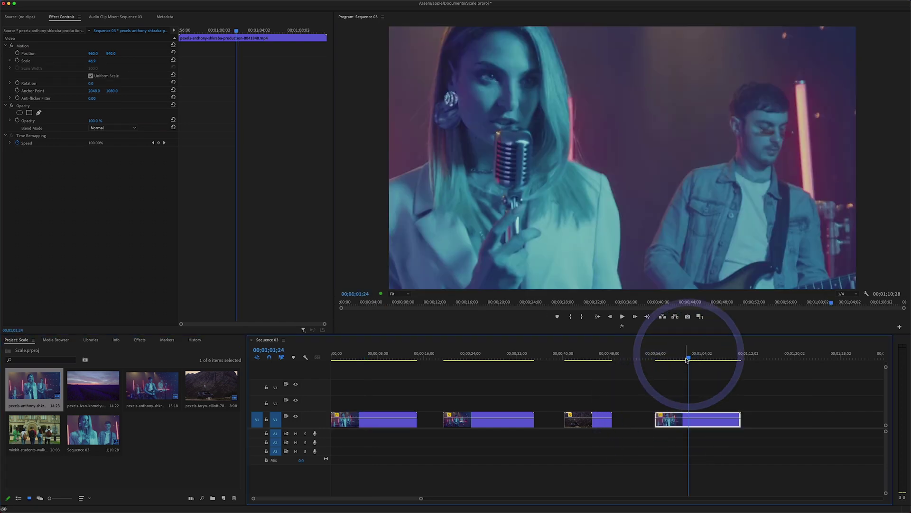